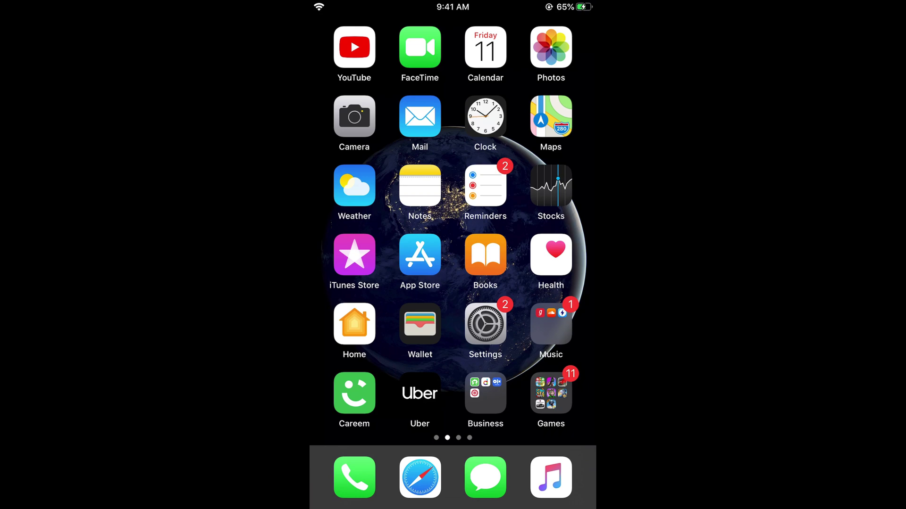
Go to Settings > General > About to see the phone's current device name.
click(485, 324)
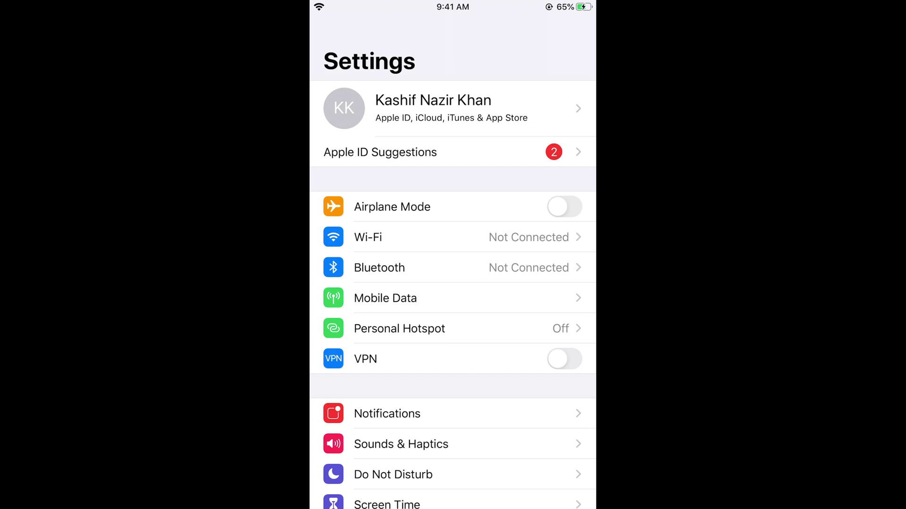
scroll(453, 283, down, 5)
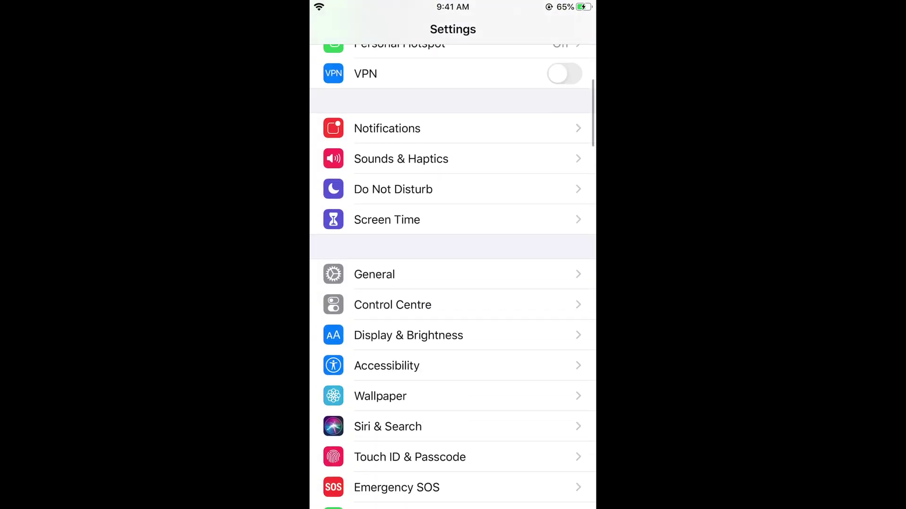
click(374, 274)
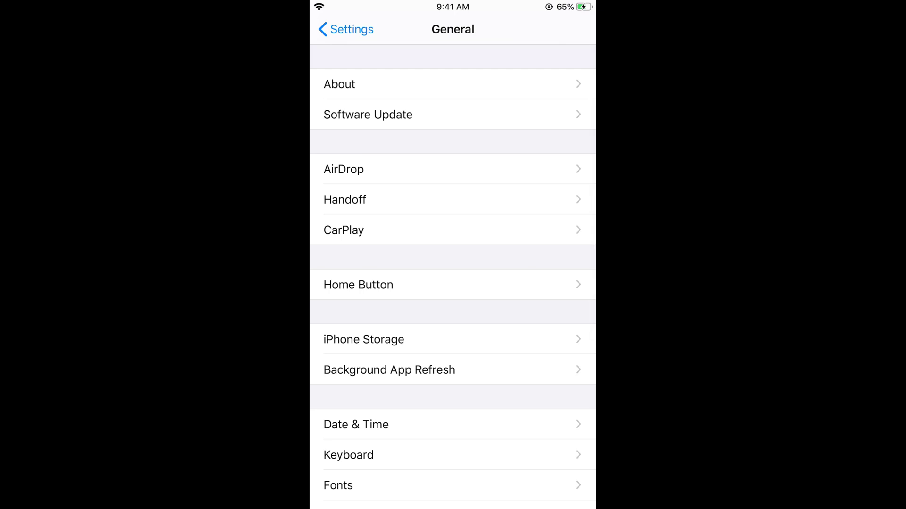
click(368, 84)
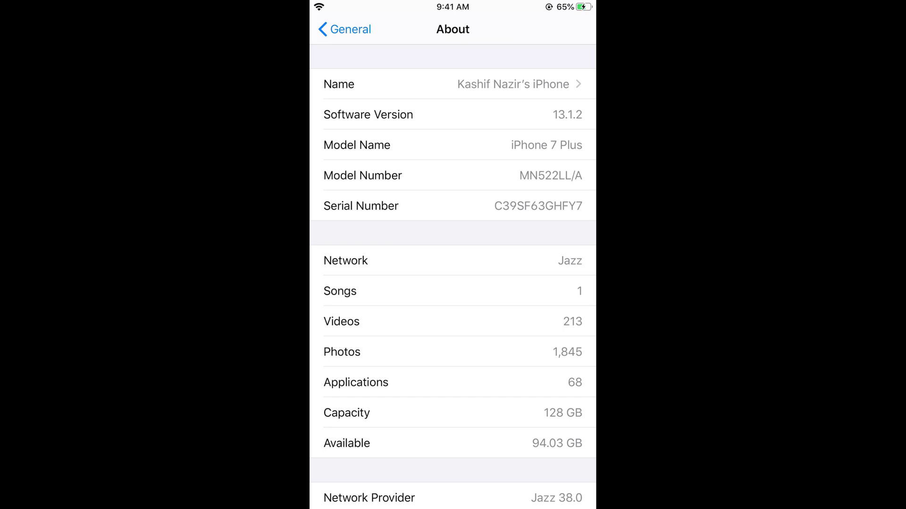
Delete the "'s iPhone" ending so the device name reads 'Kashif Nazir'.
click(453, 84)
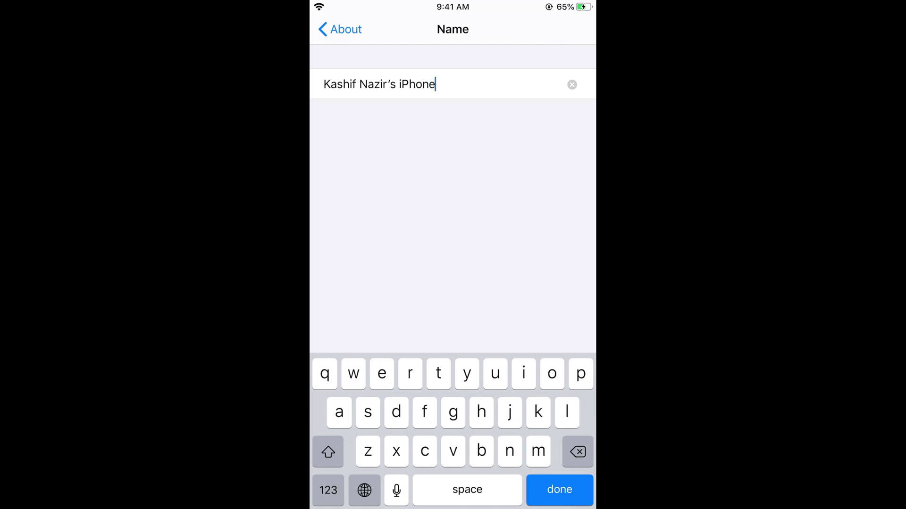
key(BackSpace)
key(BackSpace)
key(BackSpace)
key(BackSpace)
key(BackSpace)
key(BackSpace)
key(BackSpace)
key(Return)
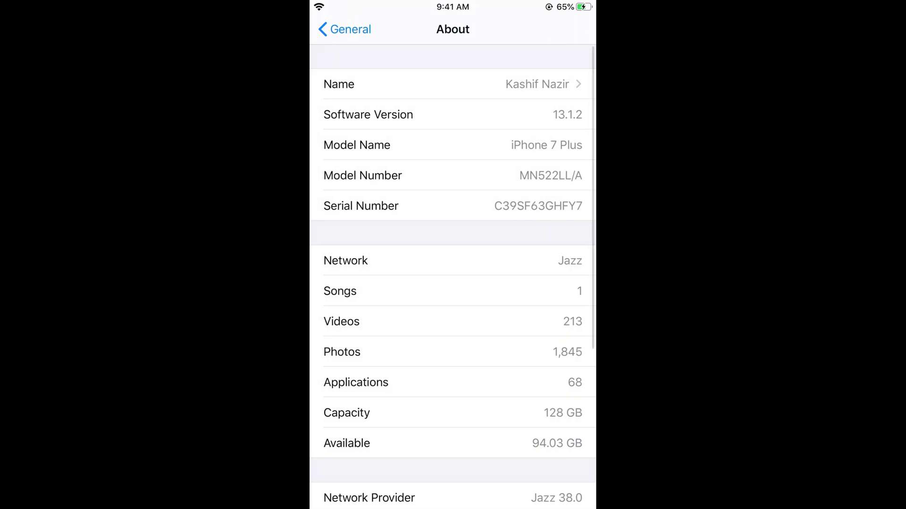